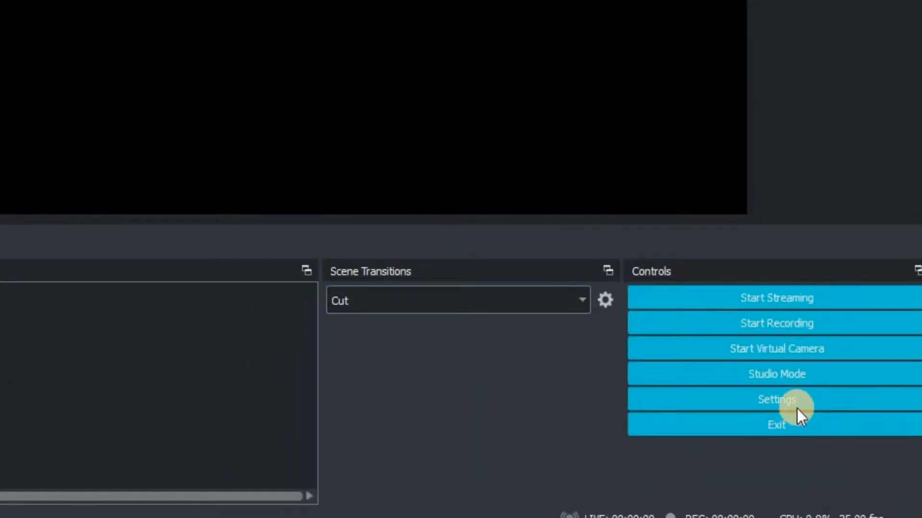
Review the General settings and the Multiview Layout choices without changing them
{"action": "left_click", "coordinate": [807, 403]}
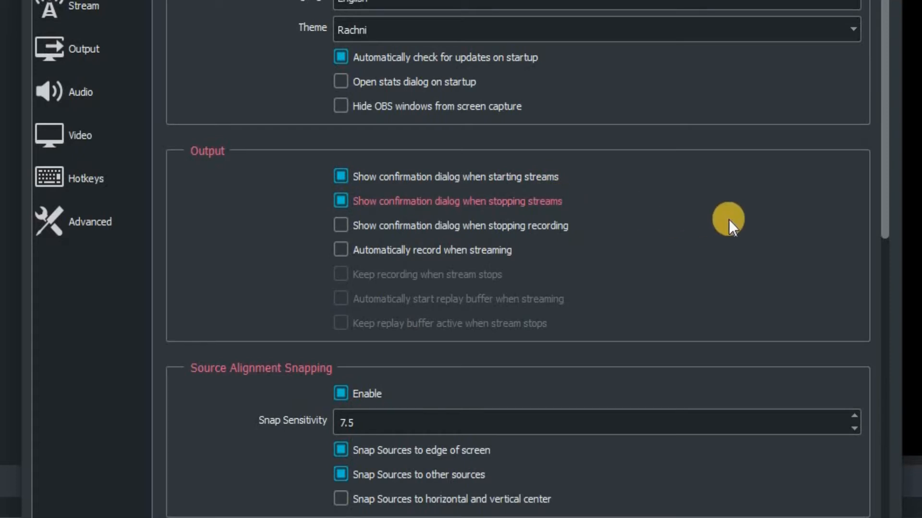
{"action": "left_click_drag", "start_coordinate": [884, 189], "coordinate": [899, 374]}
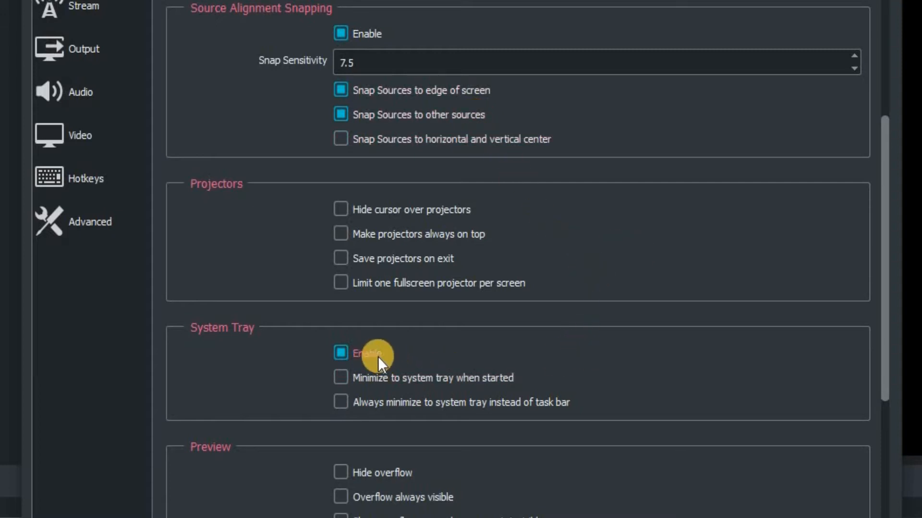
{"action": "left_click_drag", "start_coordinate": [883, 309], "coordinate": [912, 504]}
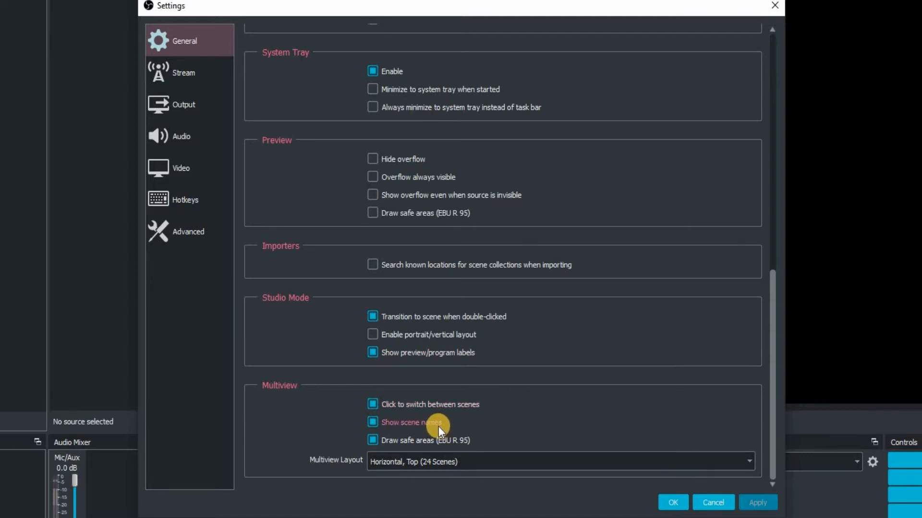
{"action": "left_click", "coordinate": [750, 464]}
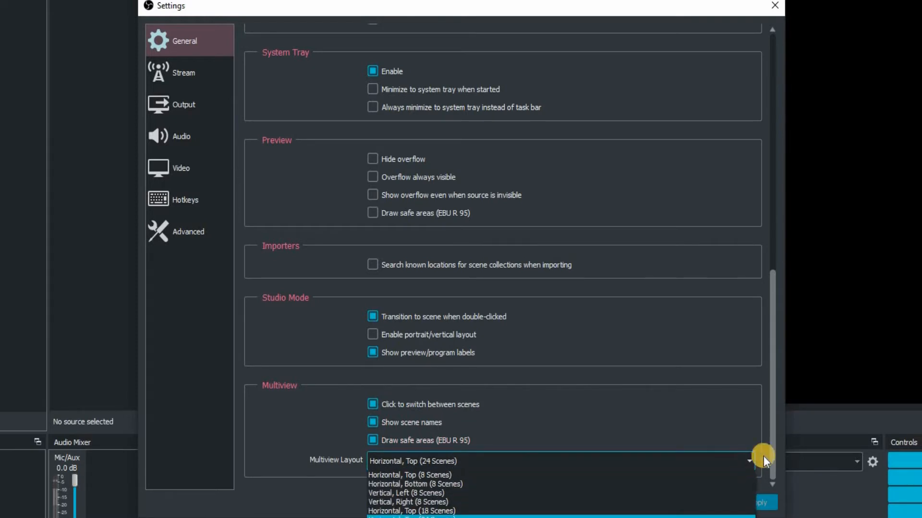
{"action": "left_click", "coordinate": [751, 407]}
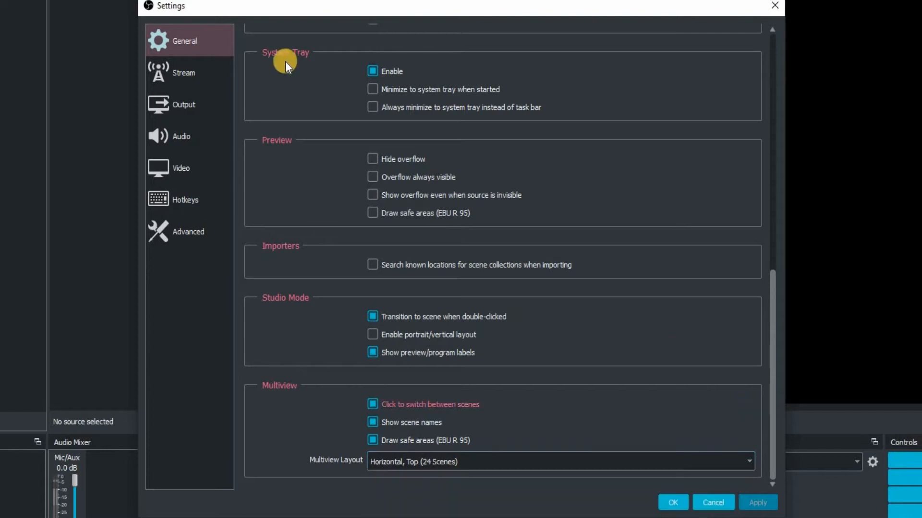
Set the base canvas resolution to 1280x720 after briefly trying 1920x1080
{"action": "left_click", "coordinate": [198, 167]}
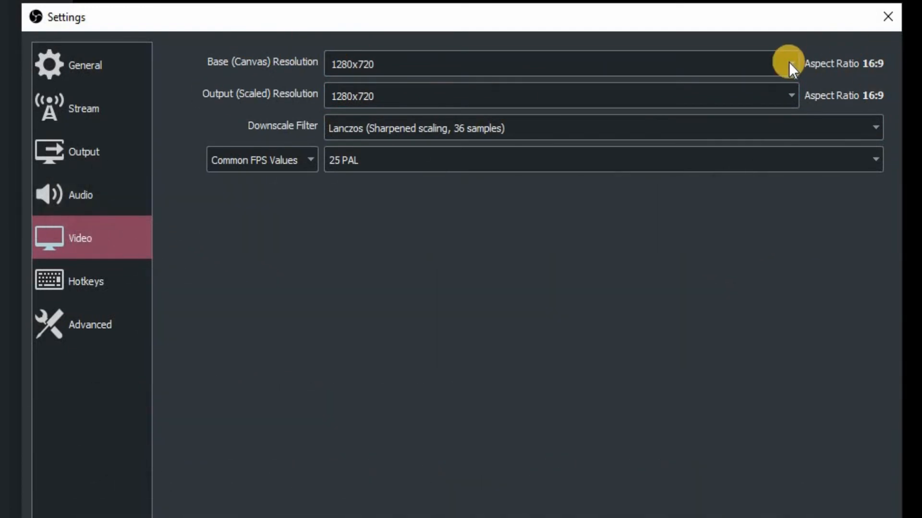
{"action": "left_click", "coordinate": [788, 62]}
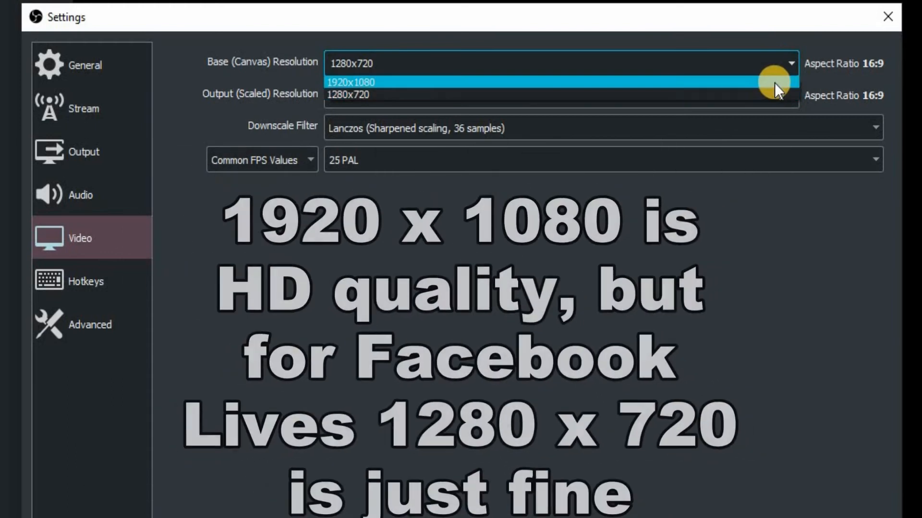
{"action": "left_click", "coordinate": [774, 82]}
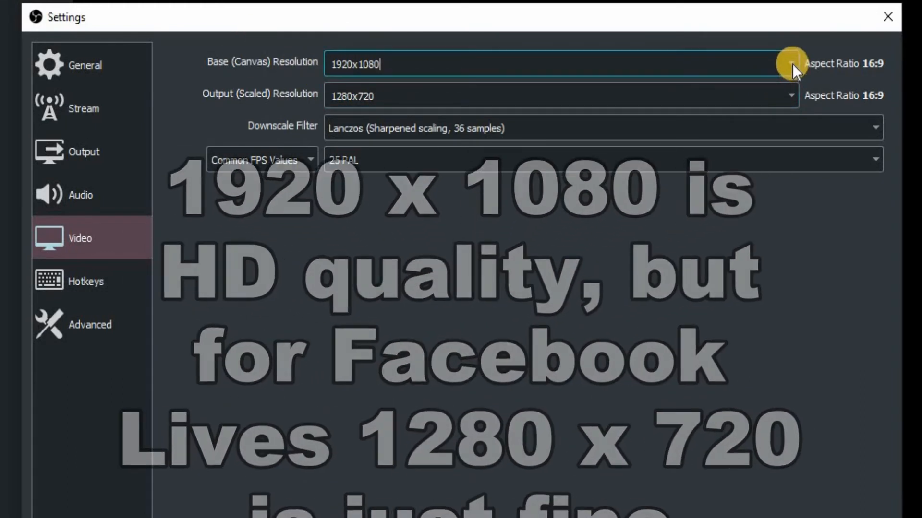
{"action": "left_click", "coordinate": [792, 63]}
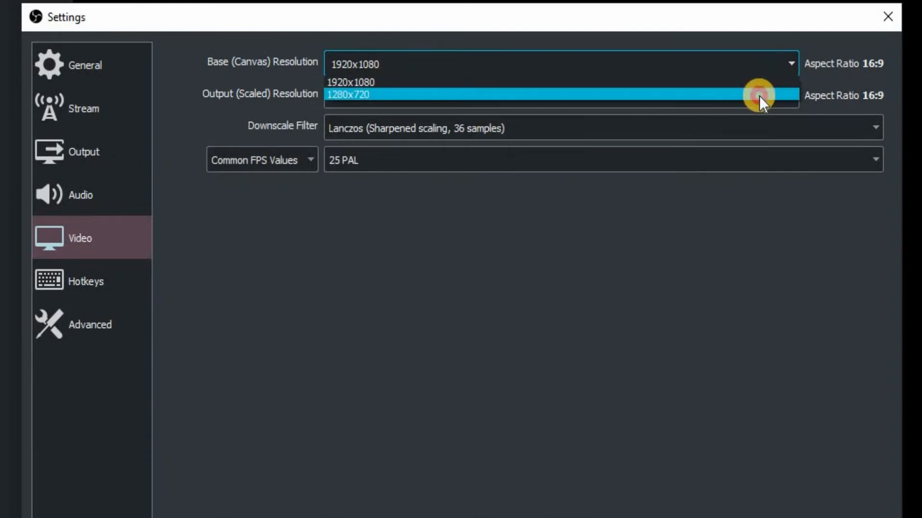
{"action": "left_click", "coordinate": [759, 96]}
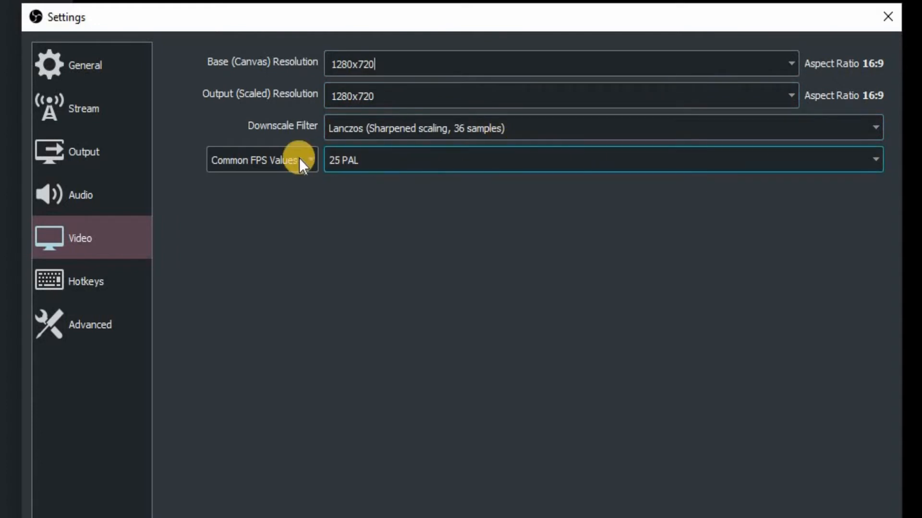
Keep Common FPS Values with the frame rate at 25 PAL
{"action": "left_click", "coordinate": [313, 159]}
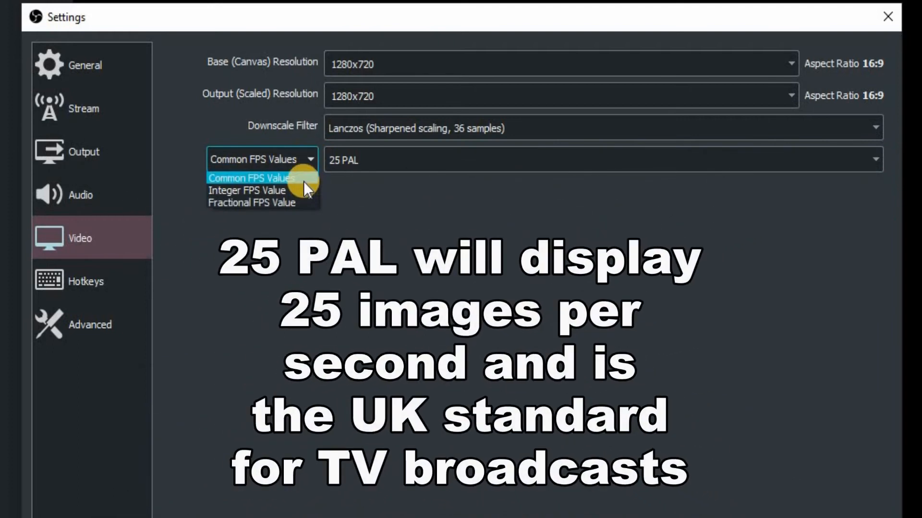
{"action": "left_click", "coordinate": [302, 177]}
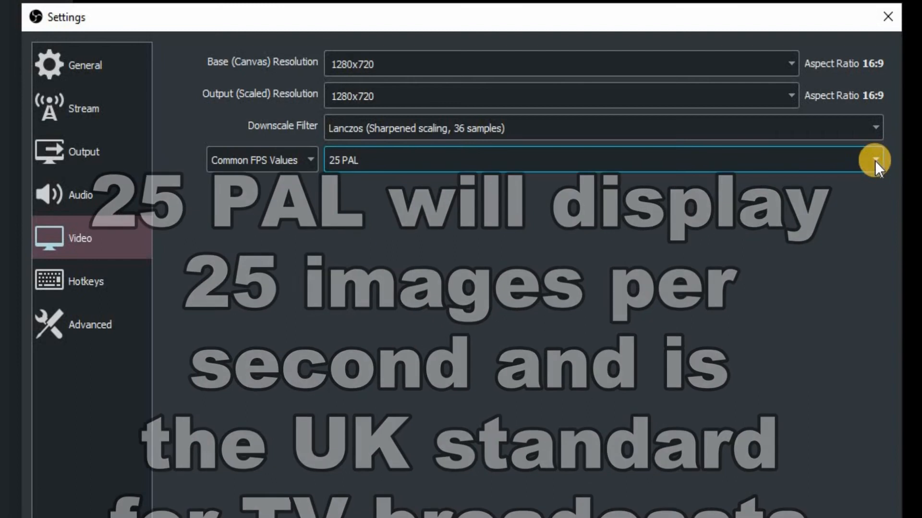
{"action": "left_click", "coordinate": [875, 161]}
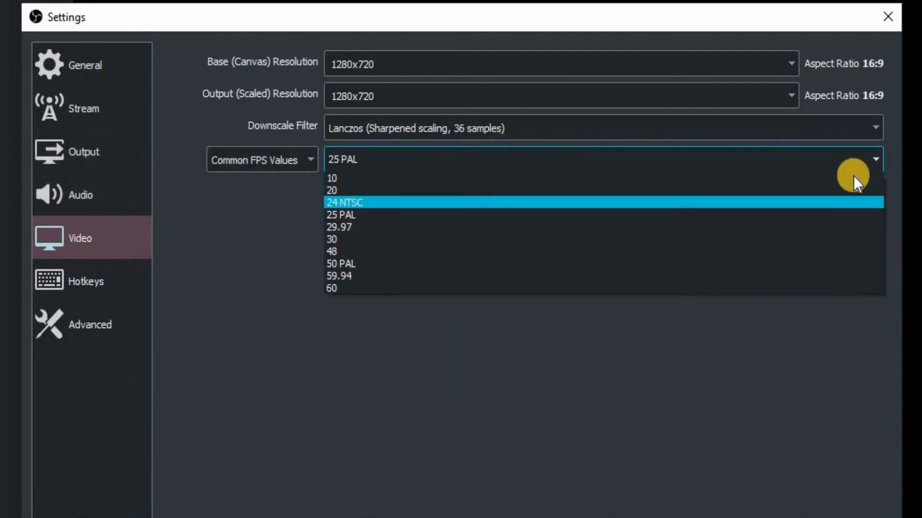
{"action": "left_click", "coordinate": [847, 215]}
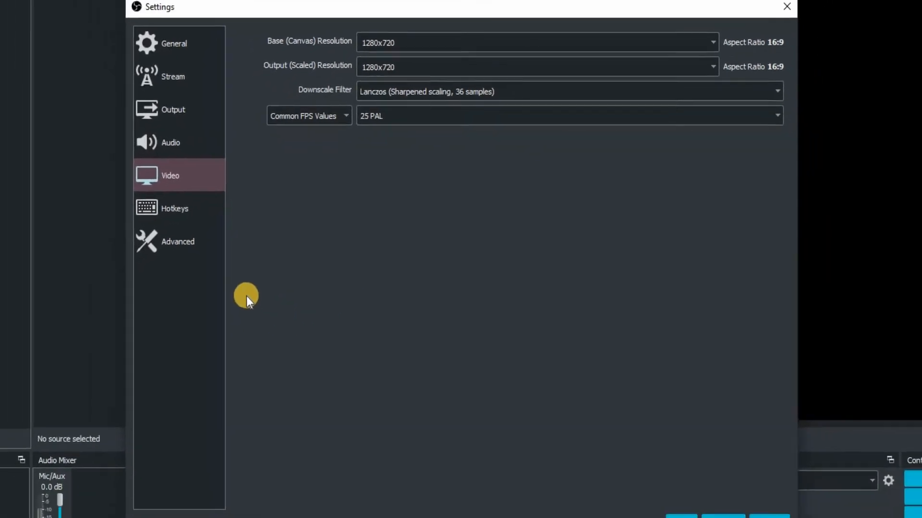
{"action": "left_click", "coordinate": [150, 266]}
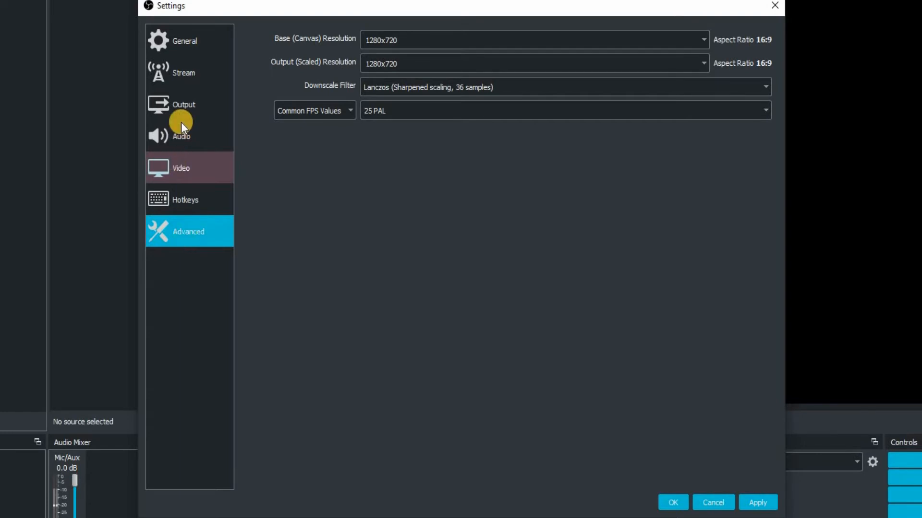
Switch the output to Advanced mode with x264 as the streaming encoder
{"action": "left_click", "coordinate": [185, 108]}
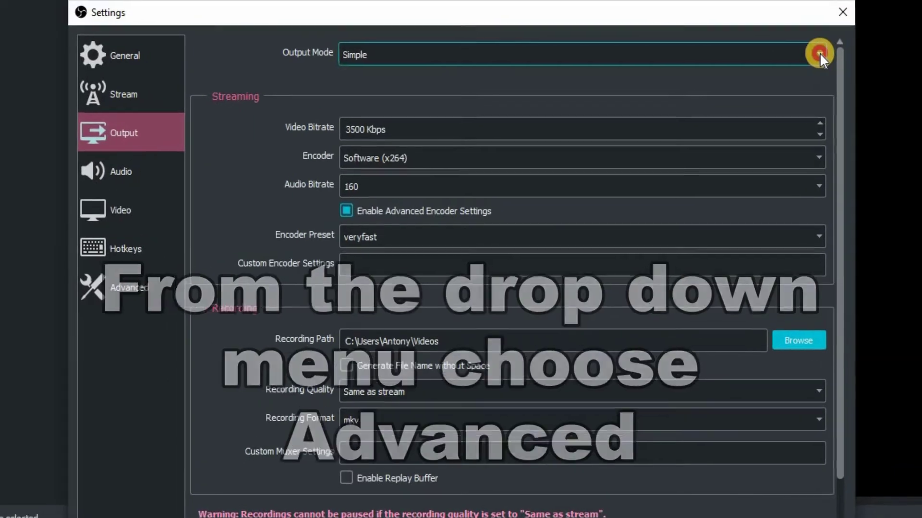
{"action": "left_click", "coordinate": [799, 49]}
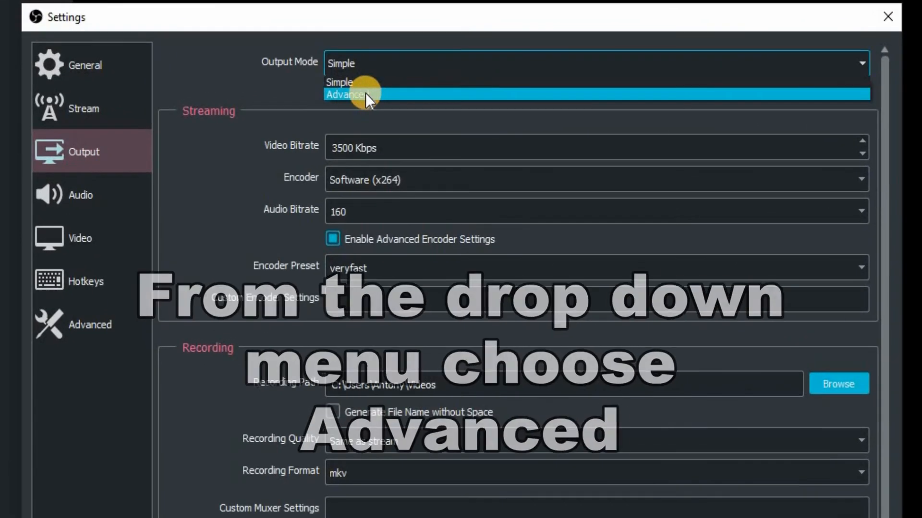
{"action": "left_click", "coordinate": [366, 93]}
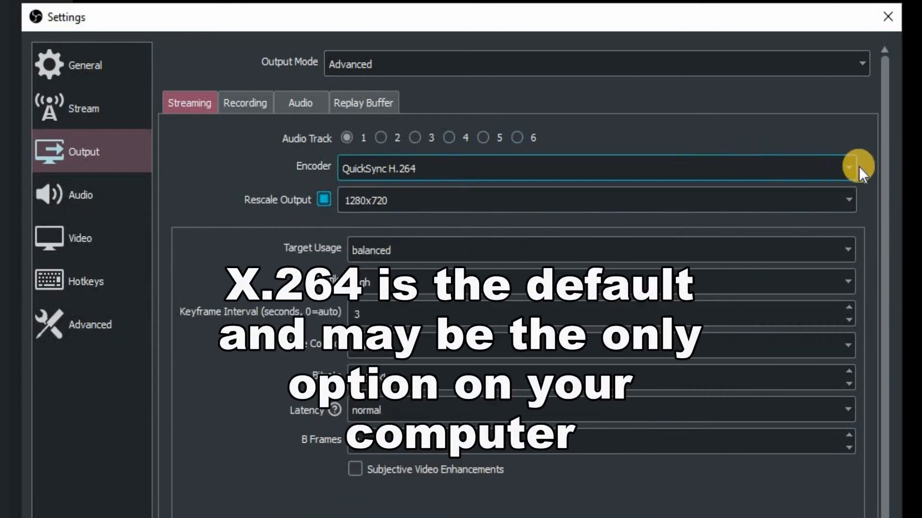
{"action": "left_click", "coordinate": [846, 167]}
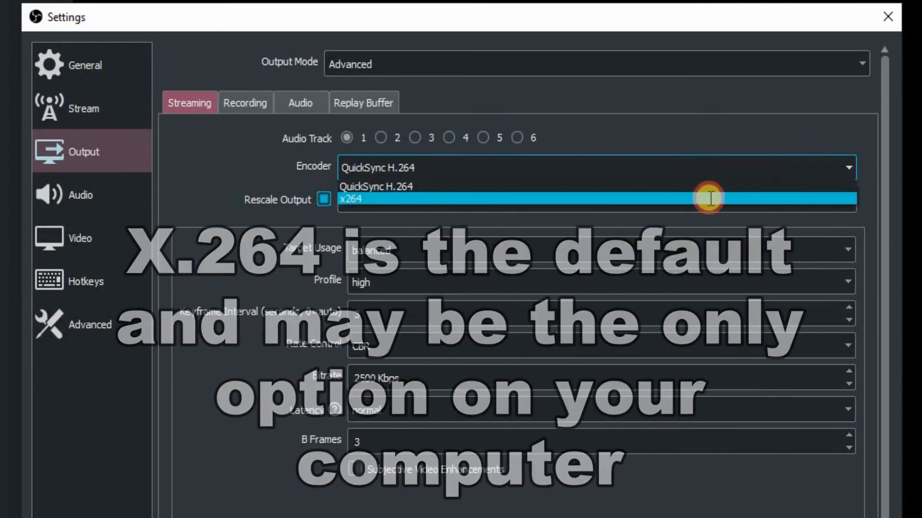
{"action": "left_click", "coordinate": [710, 197]}
{"action": "left_click", "coordinate": [360, 160]}
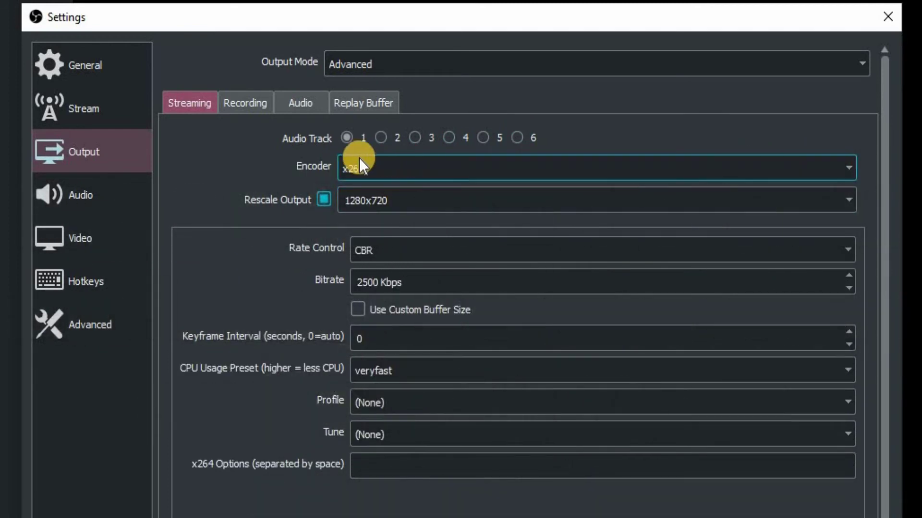
{"action": "left_click", "coordinate": [426, 253]}
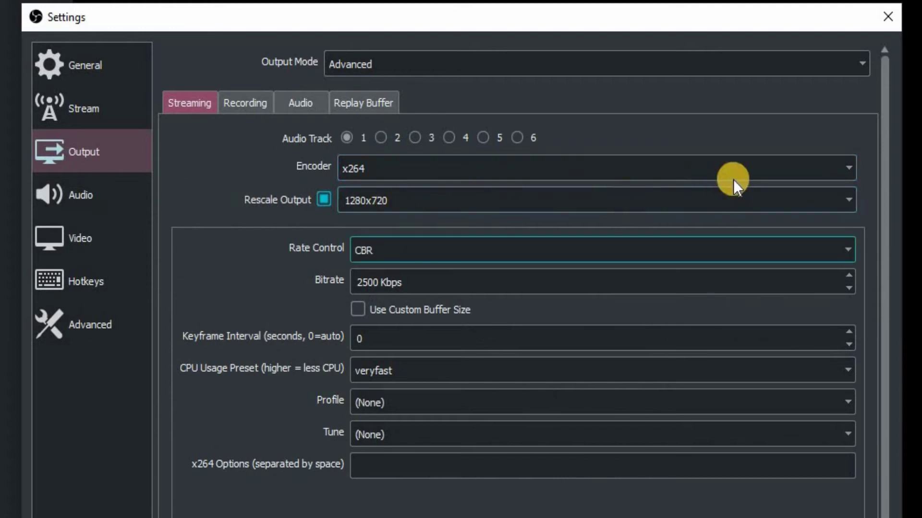
Change the encoder to QuickSync H.264 and review target usage, 3 s keyframes, 2500 Kbps bitrate and B frames
{"action": "left_click", "coordinate": [851, 164]}
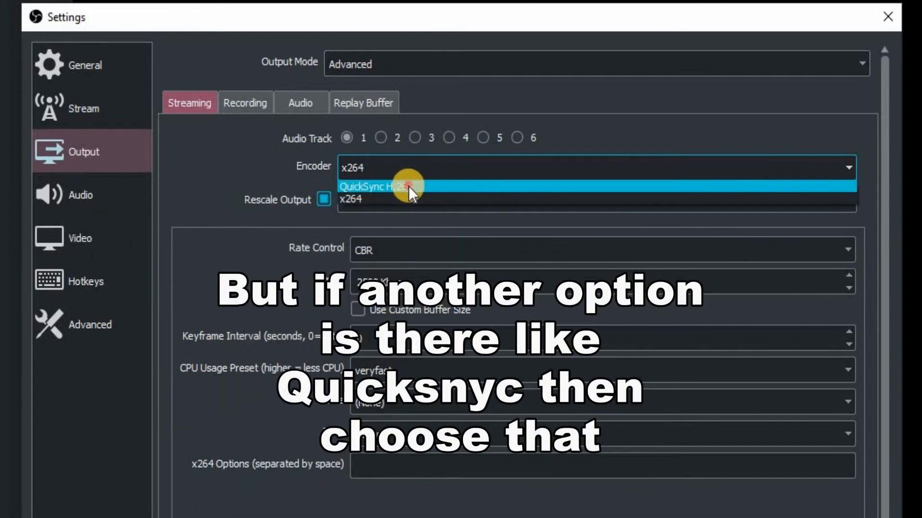
{"action": "left_click", "coordinate": [409, 186]}
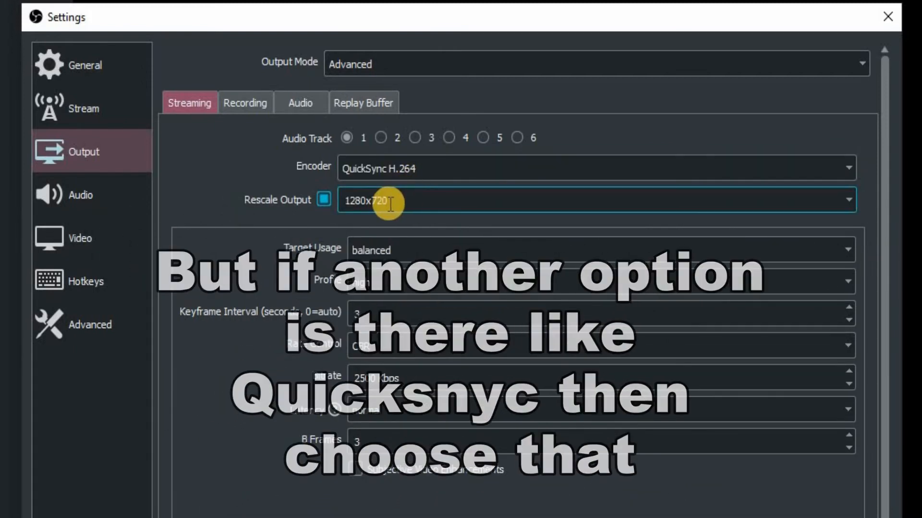
{"action": "left_click", "coordinate": [396, 250]}
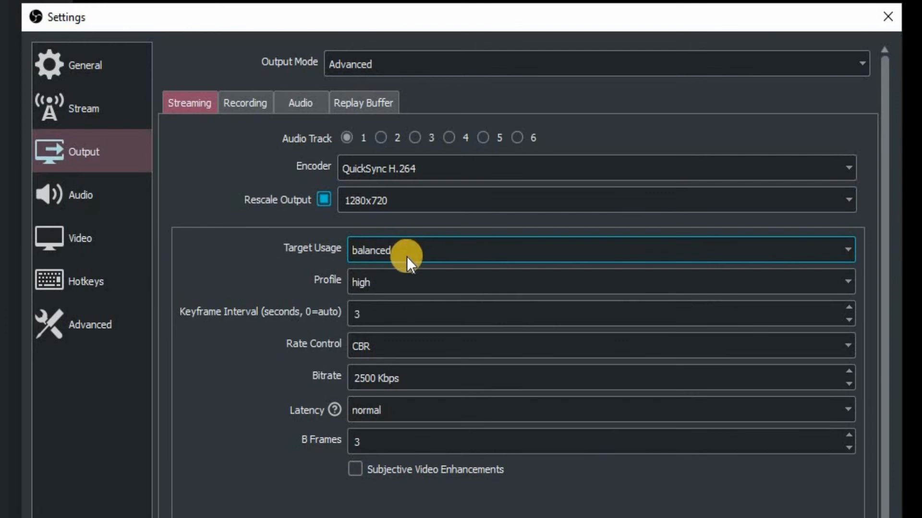
{"action": "left_click", "coordinate": [382, 314]}
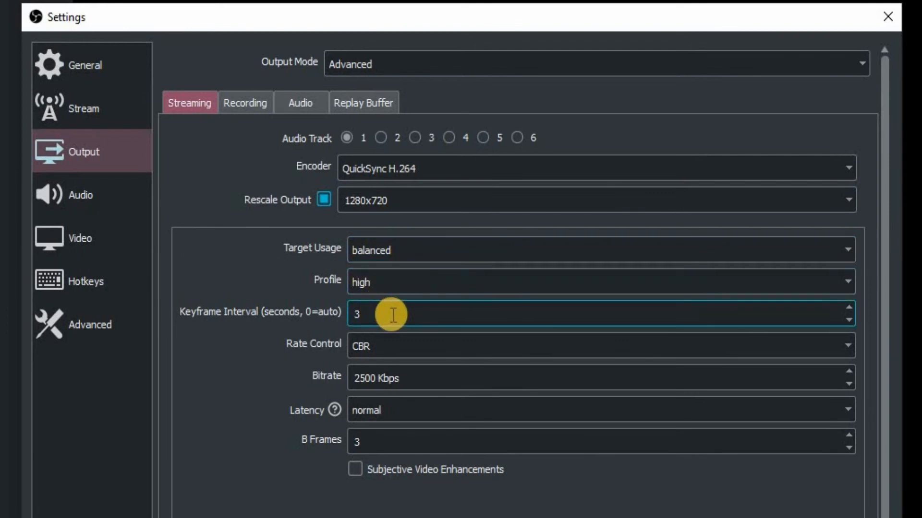
{"action": "left_click", "coordinate": [415, 380]}
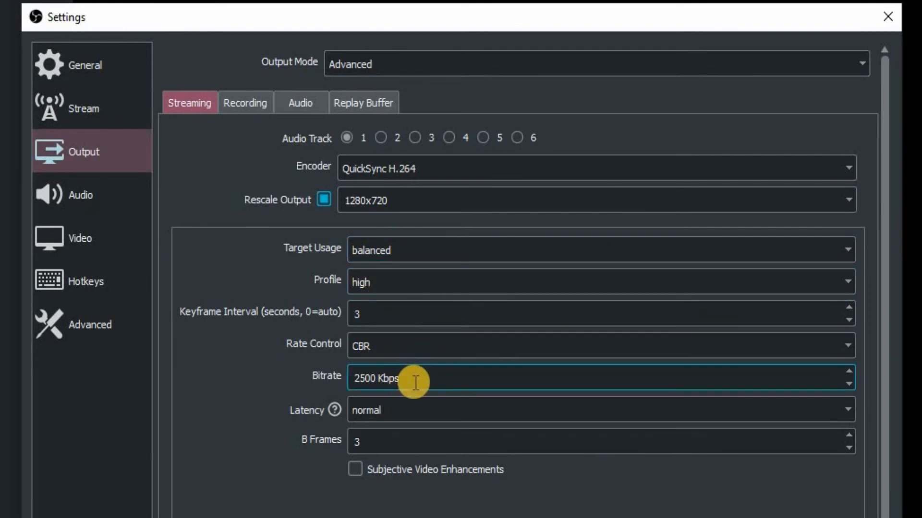
{"action": "left_click", "coordinate": [365, 447]}
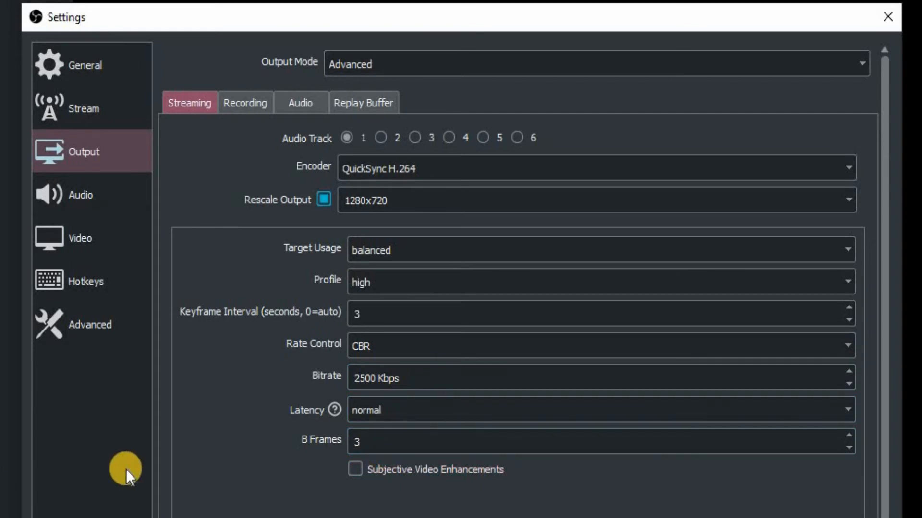
Review the output audio track bitrates, then the general audio settings at 44.1 kHz stereo
{"action": "left_click", "coordinate": [305, 100]}
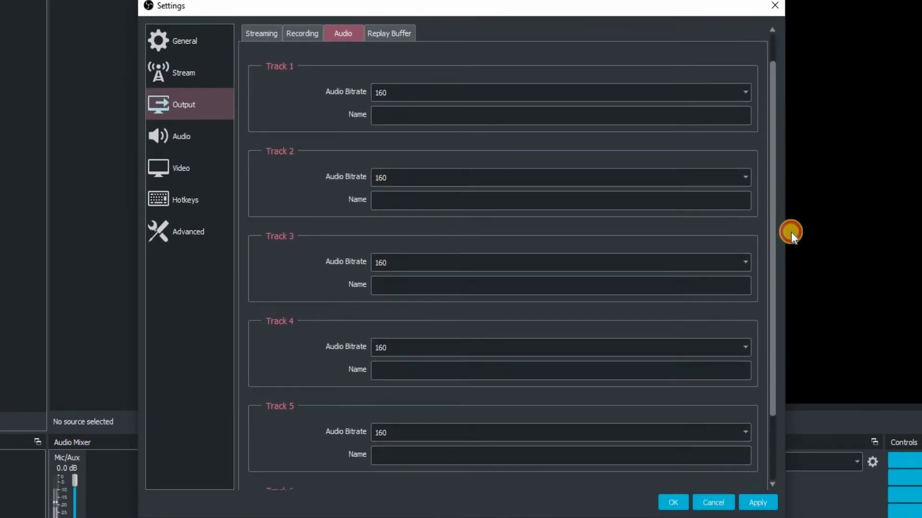
{"action": "left_click_drag", "start_coordinate": [793, 153], "coordinate": [795, 267]}
{"action": "scroll", "coordinate": [792, 164], "scroll_direction": "up", "scroll_amount": 5}
{"action": "left_click", "coordinate": [695, 150]}
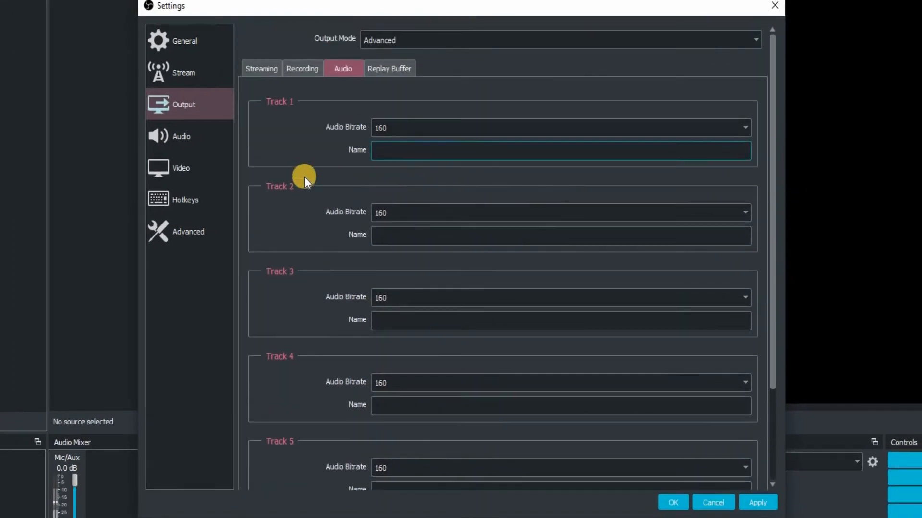
{"action": "left_click", "coordinate": [193, 135]}
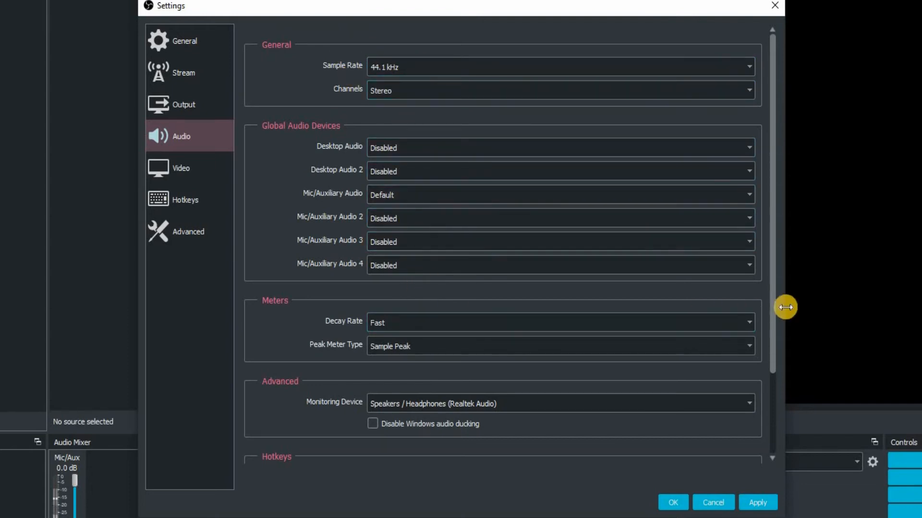
{"action": "left_click_drag", "start_coordinate": [773, 306], "coordinate": [776, 419]}
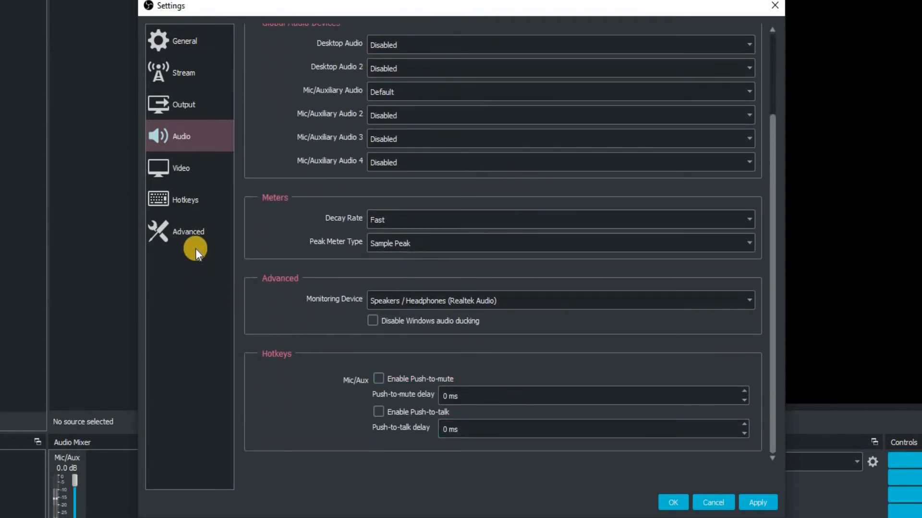
Review the advanced settings: renderer, recording, stream delay, reconnect and network options
{"action": "left_click", "coordinate": [194, 236]}
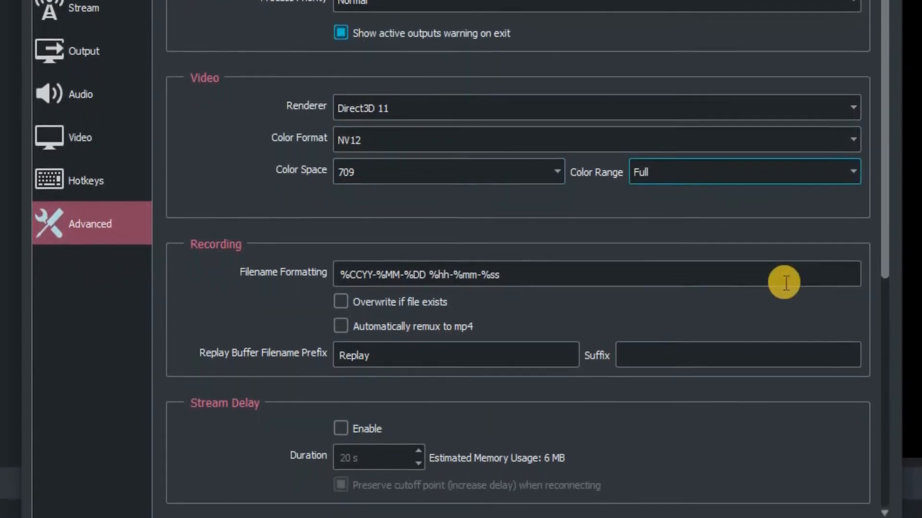
{"action": "left_click_drag", "start_coordinate": [886, 249], "coordinate": [908, 410]}
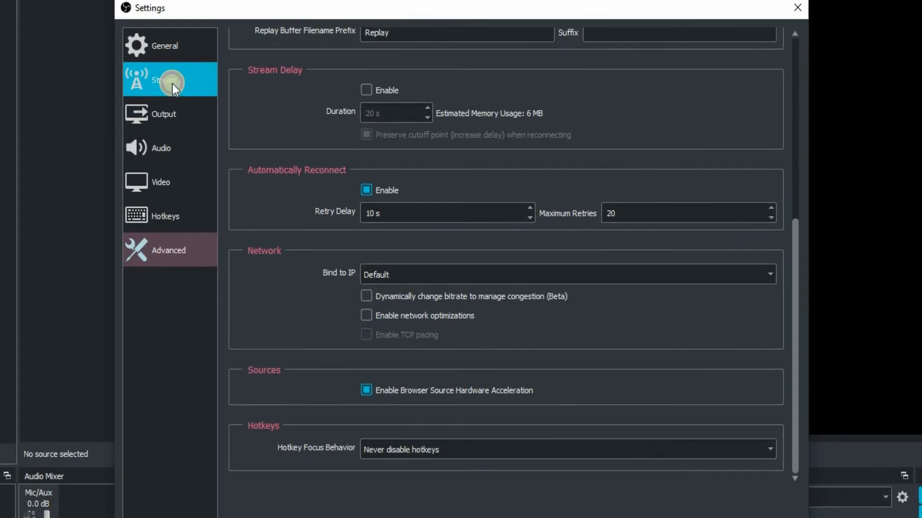
Set the stream service to Facebook Live on the Default server
{"action": "left_click", "coordinate": [172, 84]}
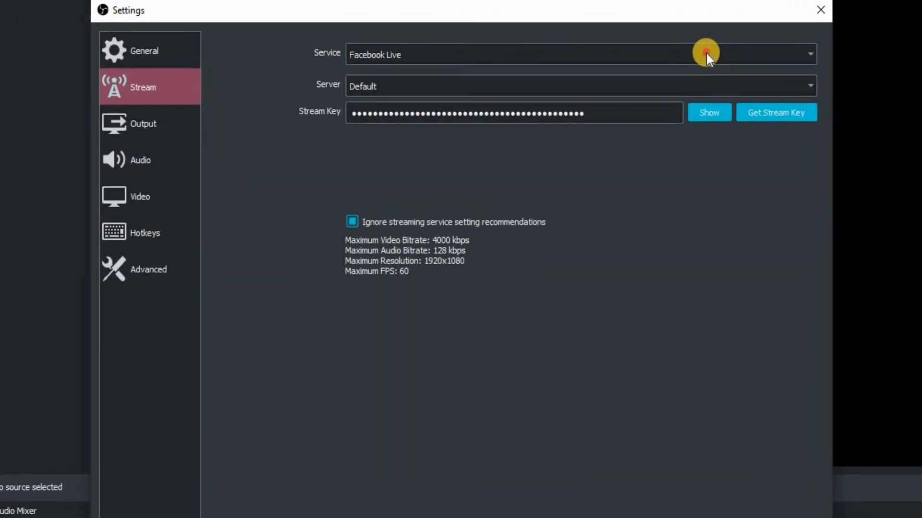
{"action": "left_click", "coordinate": [705, 54]}
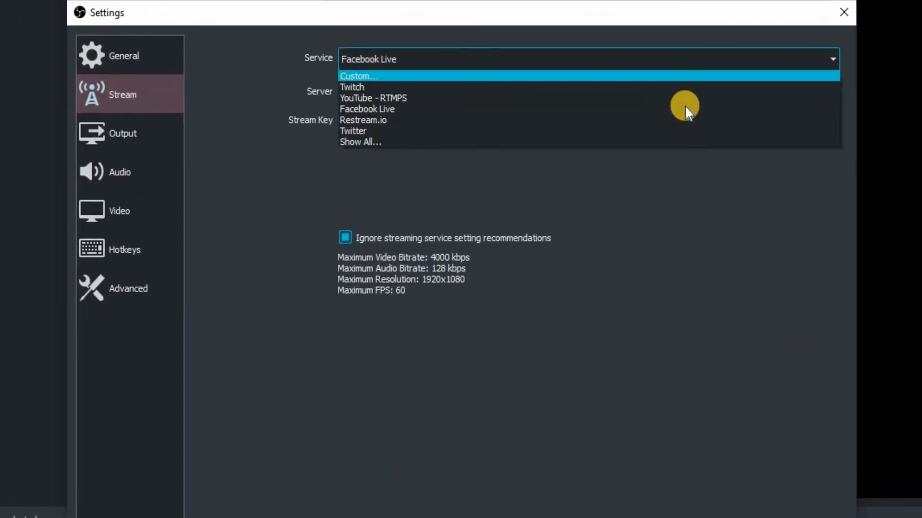
{"action": "left_click", "coordinate": [688, 109]}
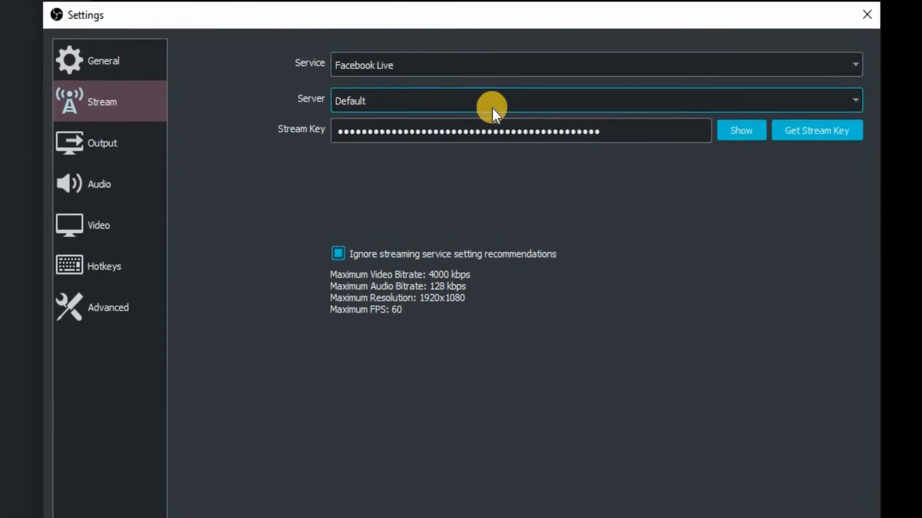
{"action": "left_click", "coordinate": [857, 102]}
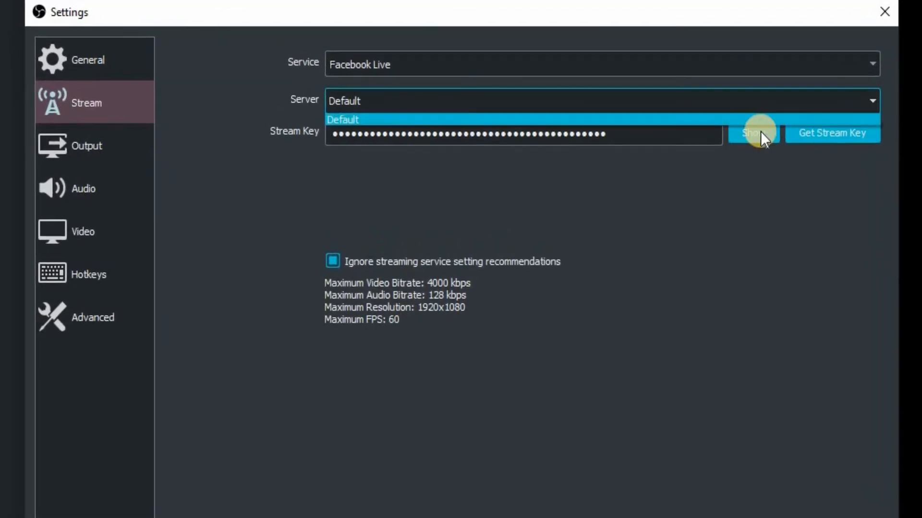
{"action": "left_click", "coordinate": [504, 223]}
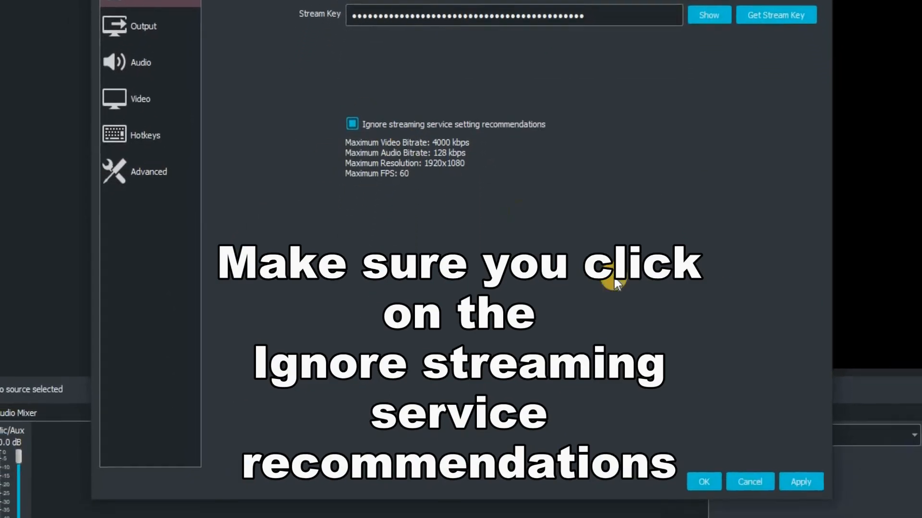
Apply the new settings and confirm the change
{"action": "left_click", "coordinate": [801, 481]}
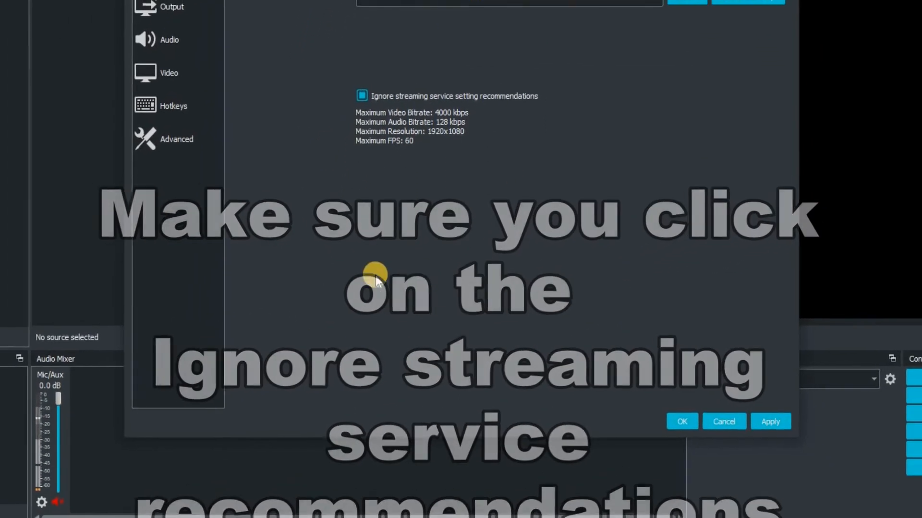
{"action": "left_click", "coordinate": [750, 423]}
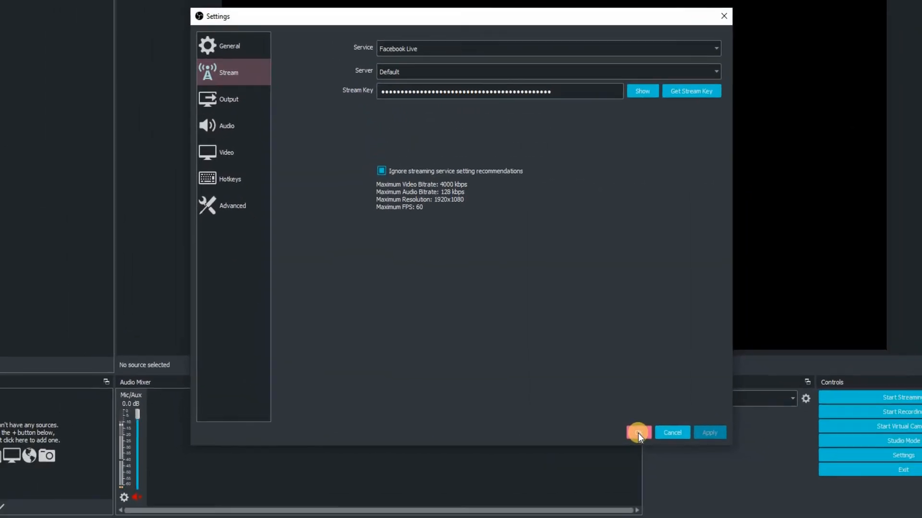
Close the settings with OK, keeping the saved Facebook Live configuration
{"action": "left_click", "coordinate": [638, 433]}
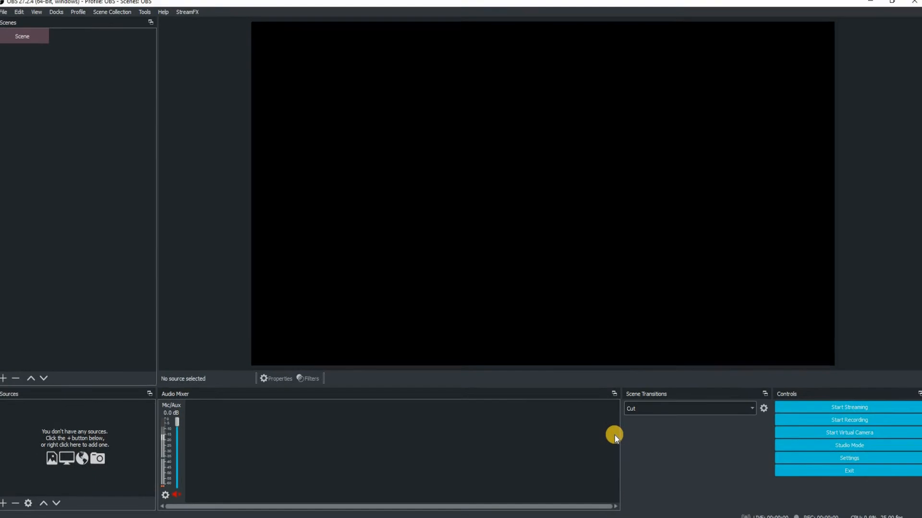